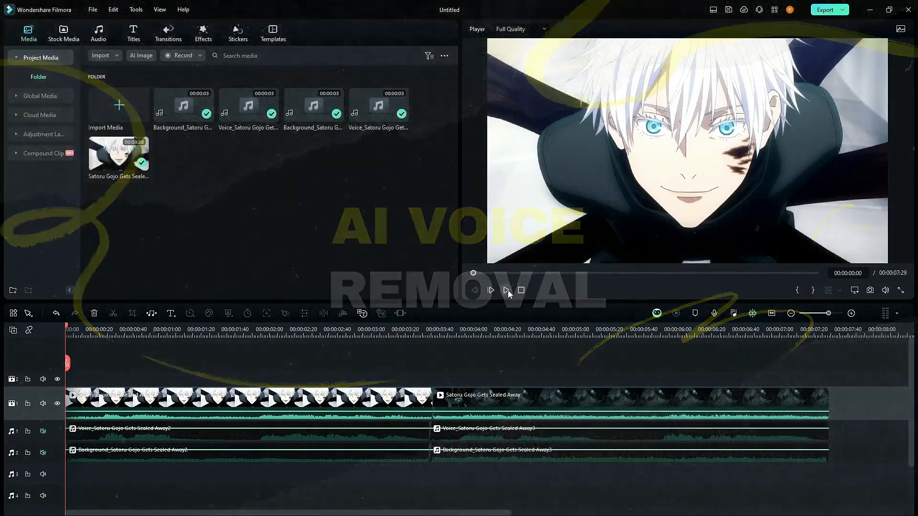
Step: Preview the two-clip sequence from the beginning and return the playhead to the start
{"action": "left_click", "coordinate": [507, 291]}
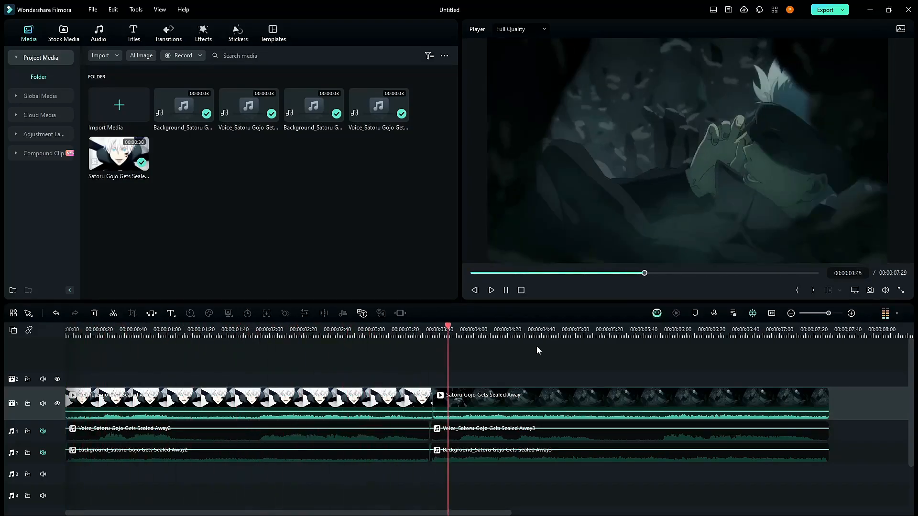
{"action": "left_click", "coordinate": [520, 290]}
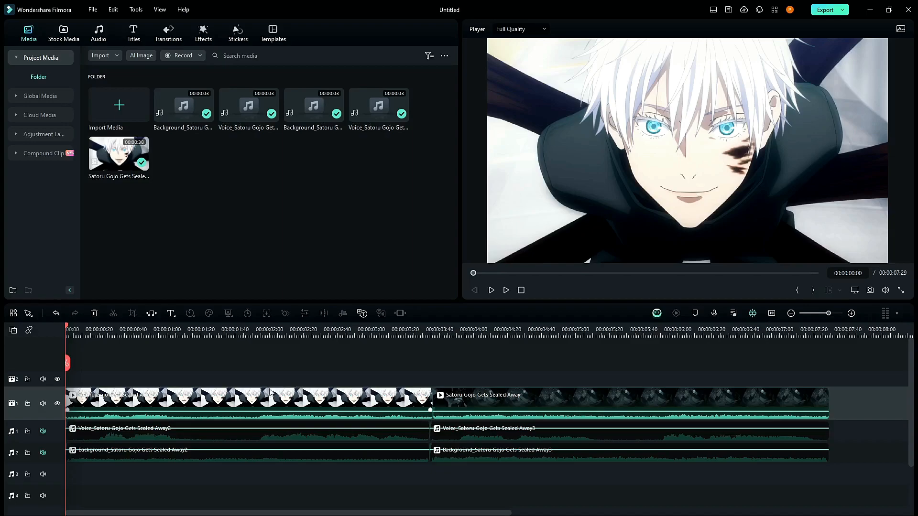
{"action": "left_click", "coordinate": [615, 351]}
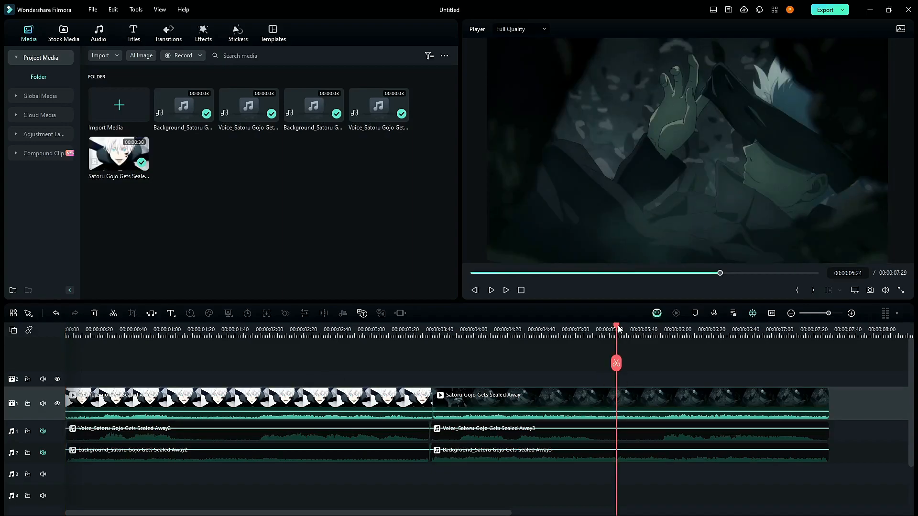
{"action": "left_click_drag", "start_coordinate": [618, 329], "coordinate": [25, 339]}
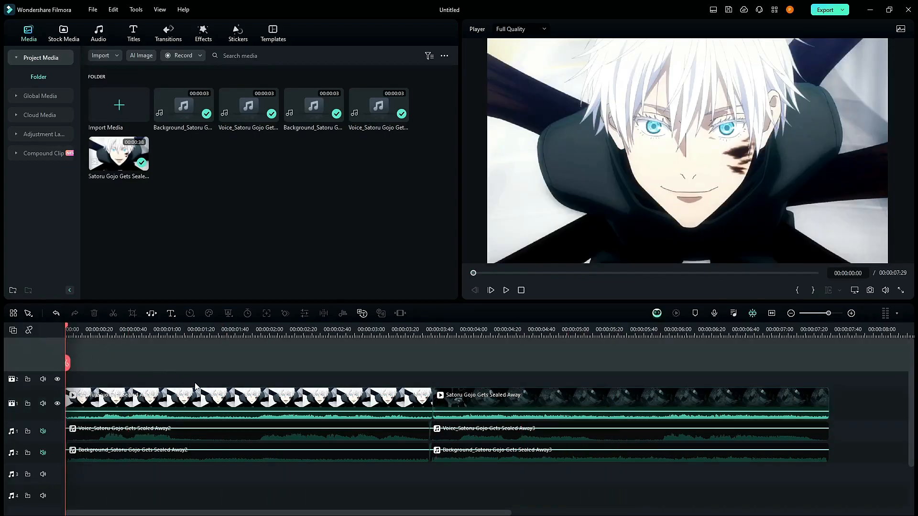
{"action": "left_click_drag", "start_coordinate": [179, 375], "coordinate": [545, 421]}
{"action": "left_click", "coordinate": [357, 377]}
{"action": "left_click", "coordinate": [282, 406]}
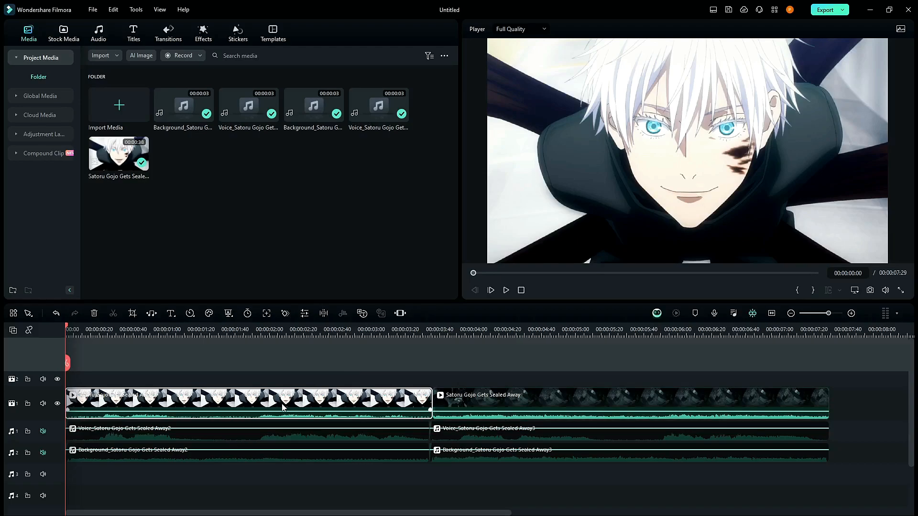
{"action": "right_click", "coordinate": [282, 406]}
{"action": "key", "text": "Escape"}
{"action": "left_click", "coordinate": [530, 369]}
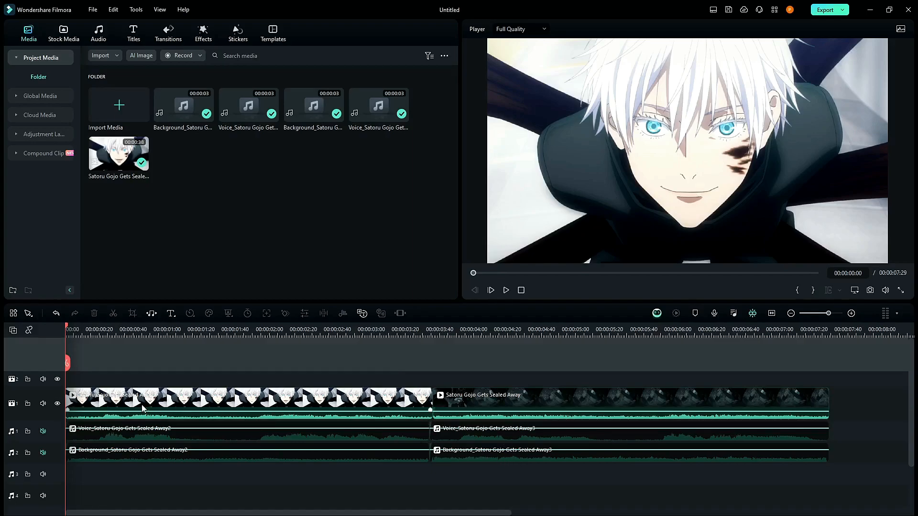
Step: Mute video track 1, unmute audio track 1 with the voice clips, and play back the isolated voices
{"action": "left_click", "coordinate": [43, 403]}
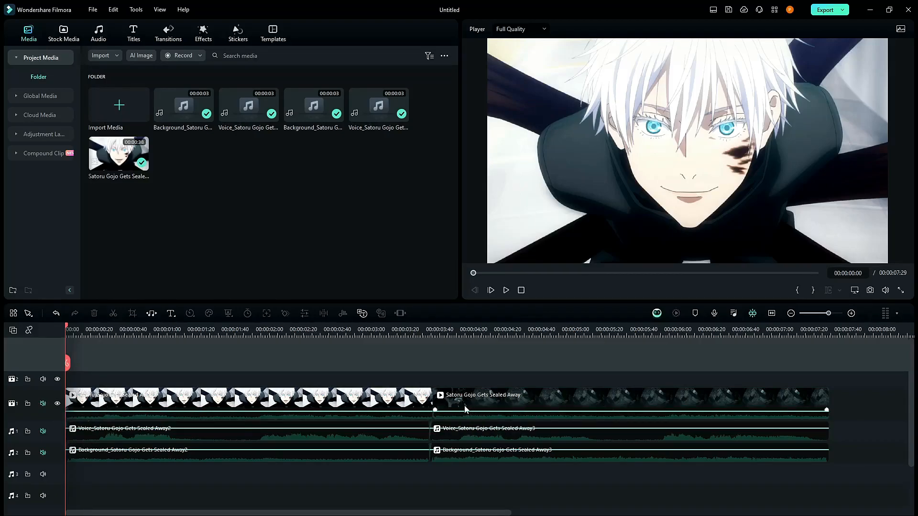
{"action": "left_click", "coordinate": [42, 431]}
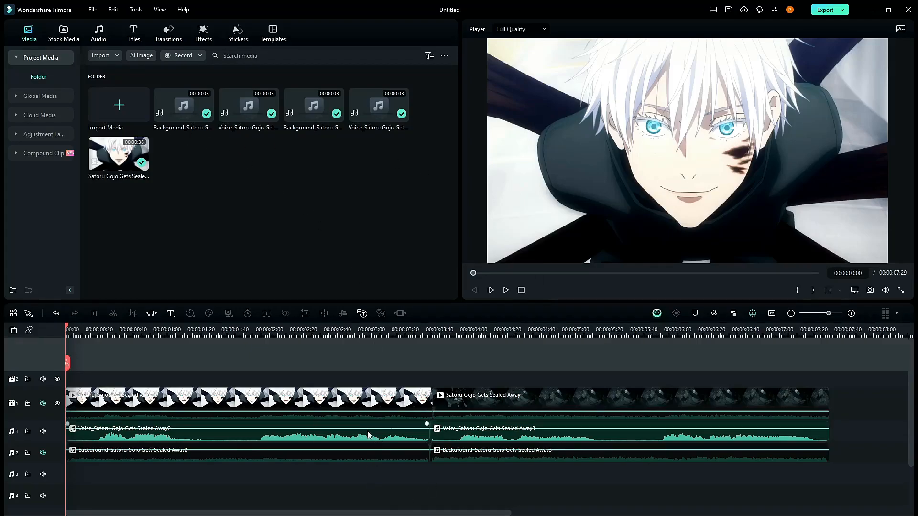
{"action": "left_click", "coordinate": [506, 290]}
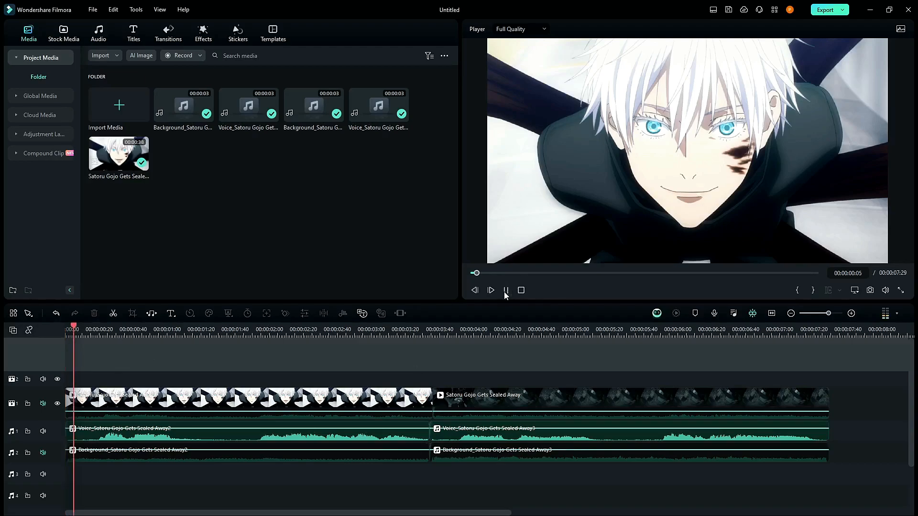
{"action": "left_click", "coordinate": [486, 336]}
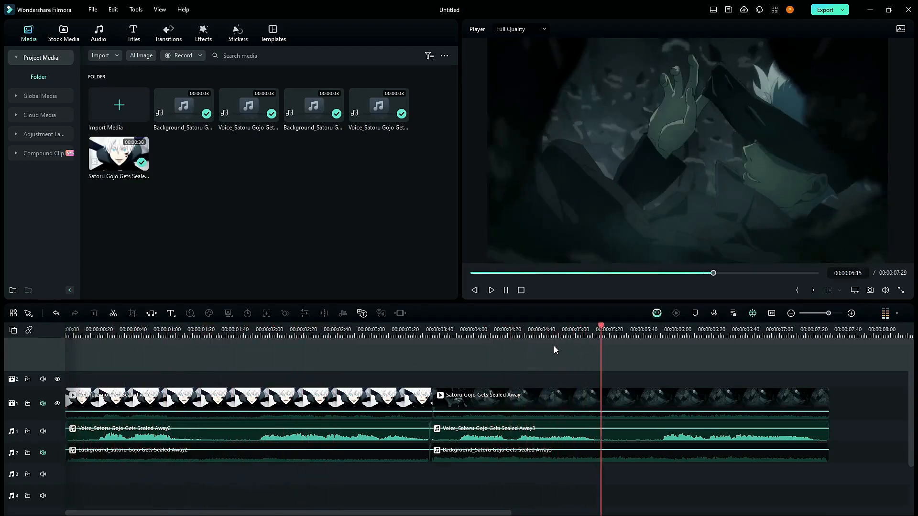
{"action": "left_click", "coordinate": [520, 292]}
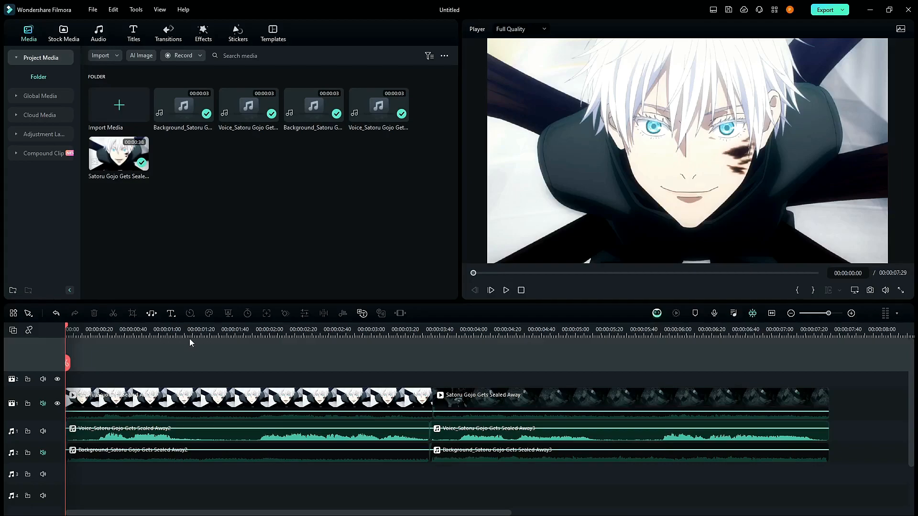
Step: Lower the volume of the second voice clip slightly and play it back from 00:00:05:39
{"action": "left_click", "coordinate": [634, 329]}
{"action": "left_click", "coordinate": [669, 331]}
{"action": "left_click_drag", "start_coordinate": [669, 332], "coordinate": [655, 364]}
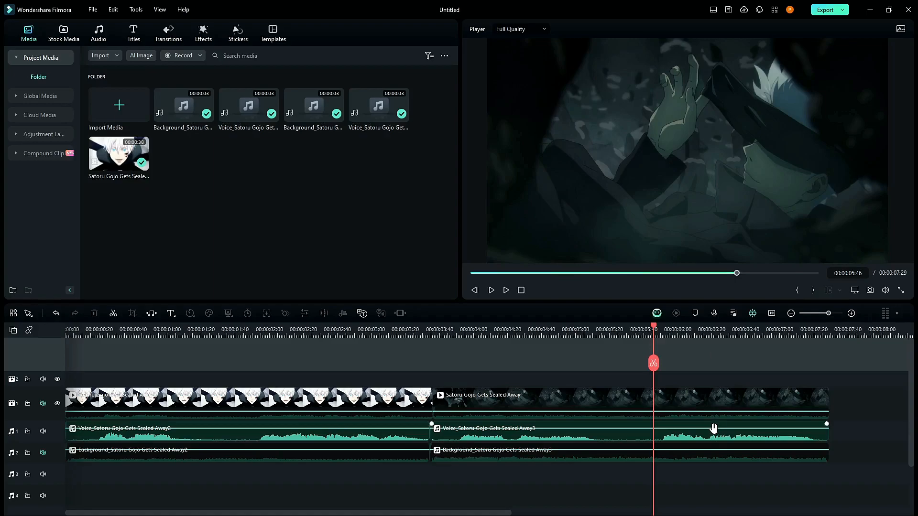
{"action": "left_click_drag", "start_coordinate": [713, 428], "coordinate": [715, 432]}
{"action": "left_click", "coordinate": [641, 330]}
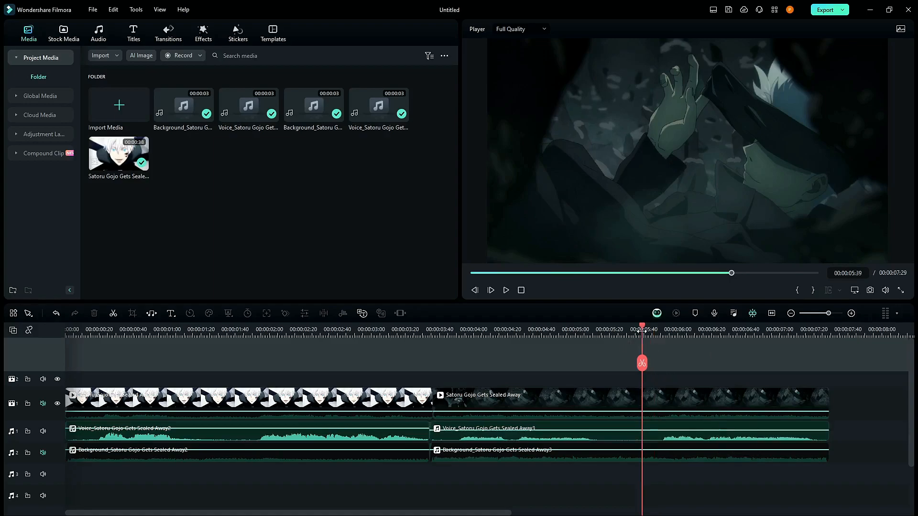
{"action": "key", "text": "space"}
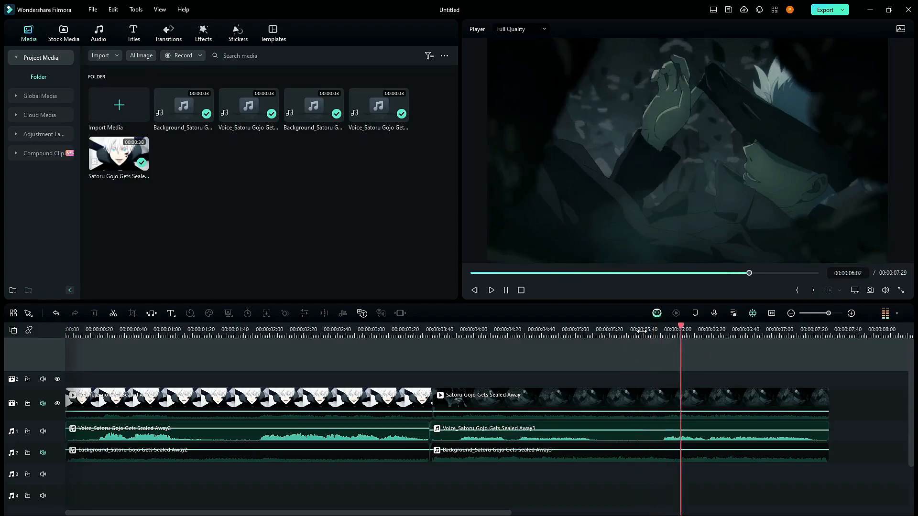
{"action": "left_click", "coordinate": [525, 329]}
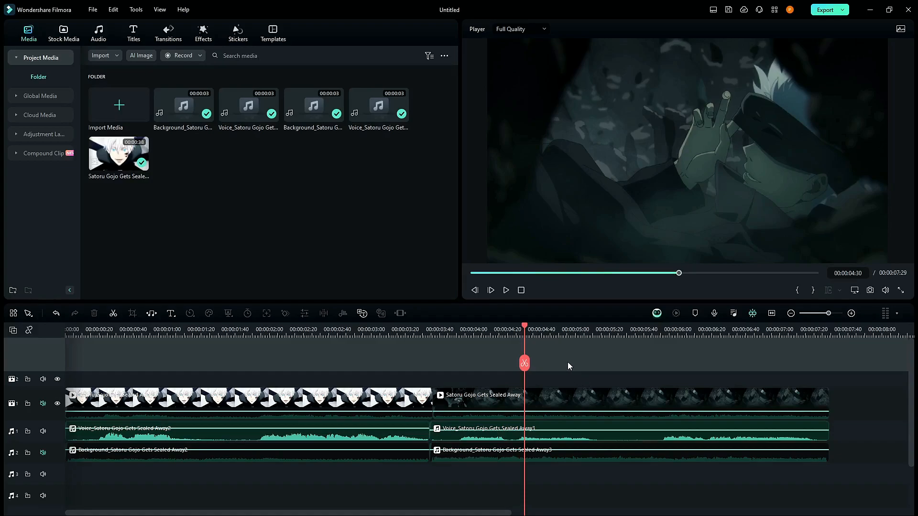
{"action": "left_click", "coordinate": [521, 291]}
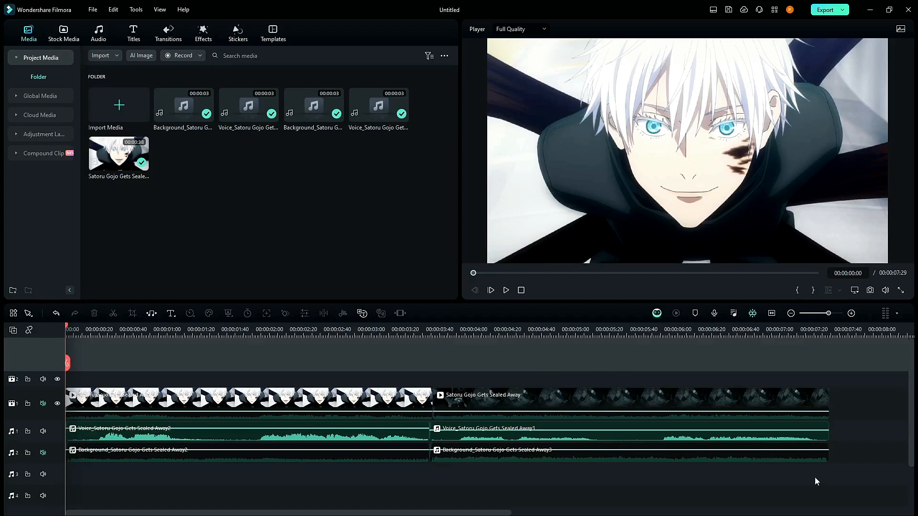
Step: Combine all video, voice and background clips on the timeline into a compound clip named Gojo
{"action": "left_click_drag", "start_coordinate": [820, 481], "coordinate": [115, 314]}
{"action": "right_click", "coordinate": [218, 399]}
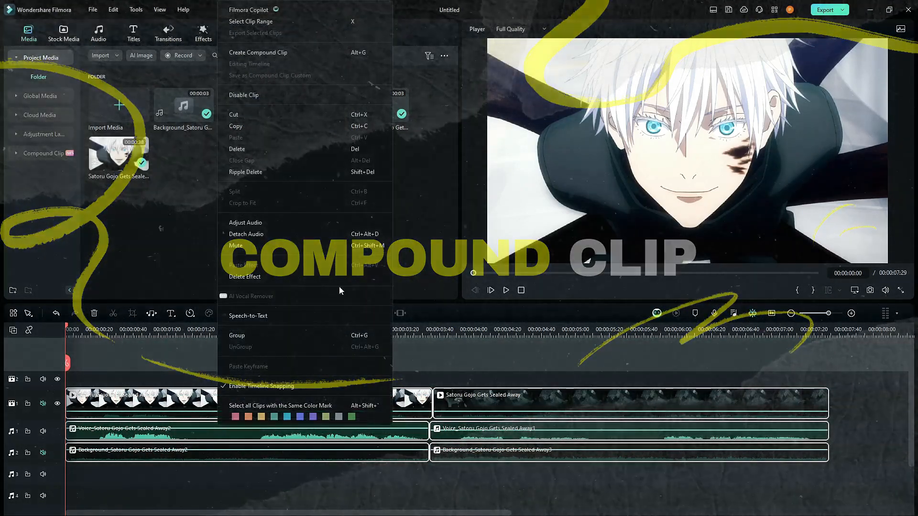
{"action": "left_click", "coordinate": [289, 53]}
{"action": "key", "text": "BackSpace"}
{"action": "type", "text": "Gojo"}
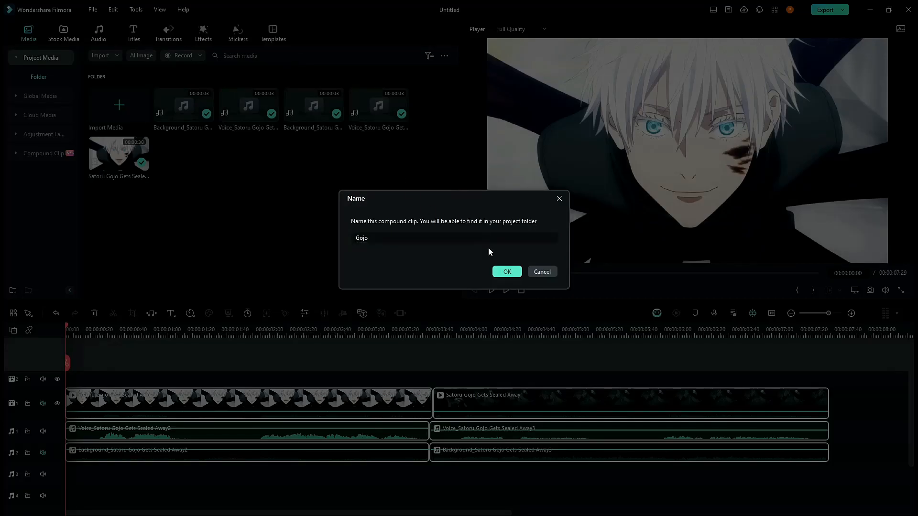
{"action": "left_click", "coordinate": [507, 271]}
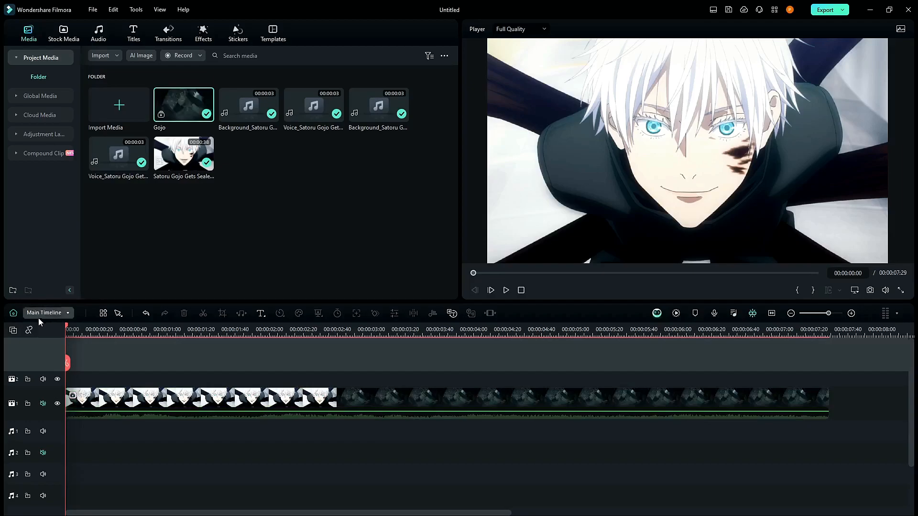
Step: Switch to the Gojo compound clip's timeline and mute its background audio on audio track 2
{"action": "left_click", "coordinate": [68, 313]}
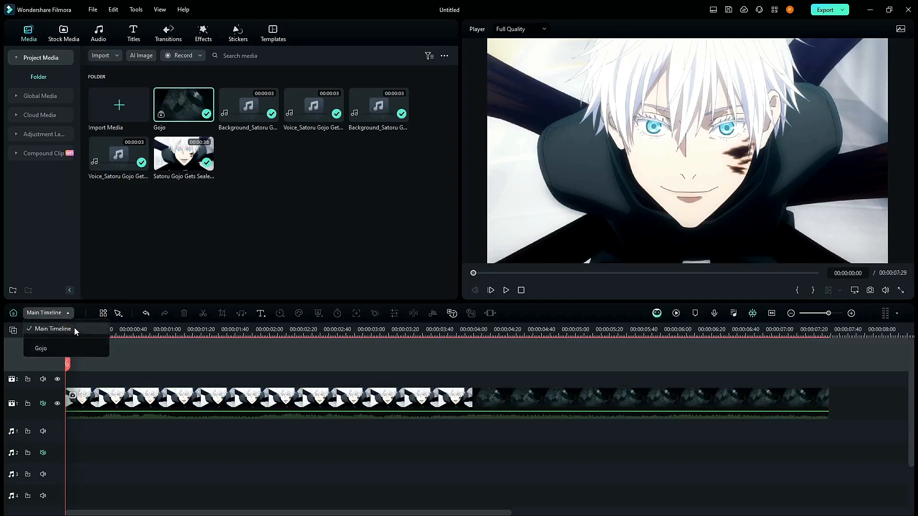
{"action": "left_click", "coordinate": [39, 353]}
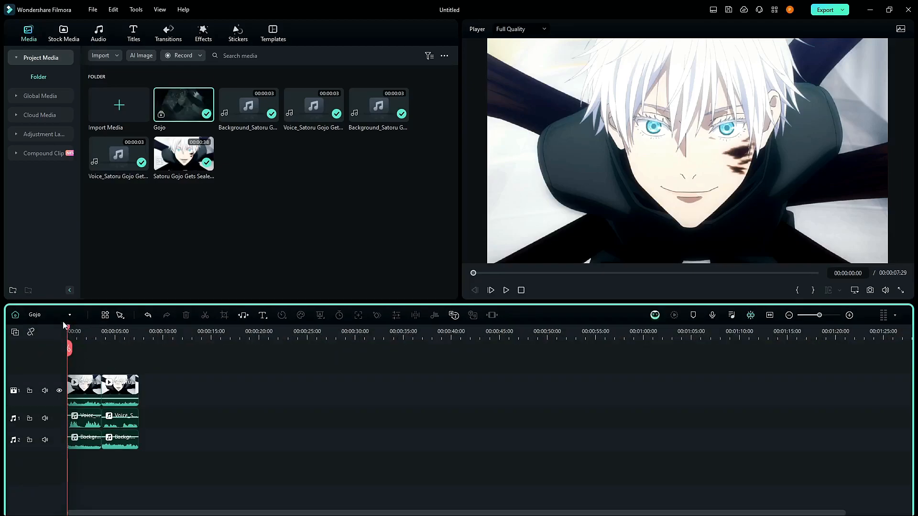
{"action": "left_click", "coordinate": [849, 315]}
{"action": "left_click", "coordinate": [849, 316]}
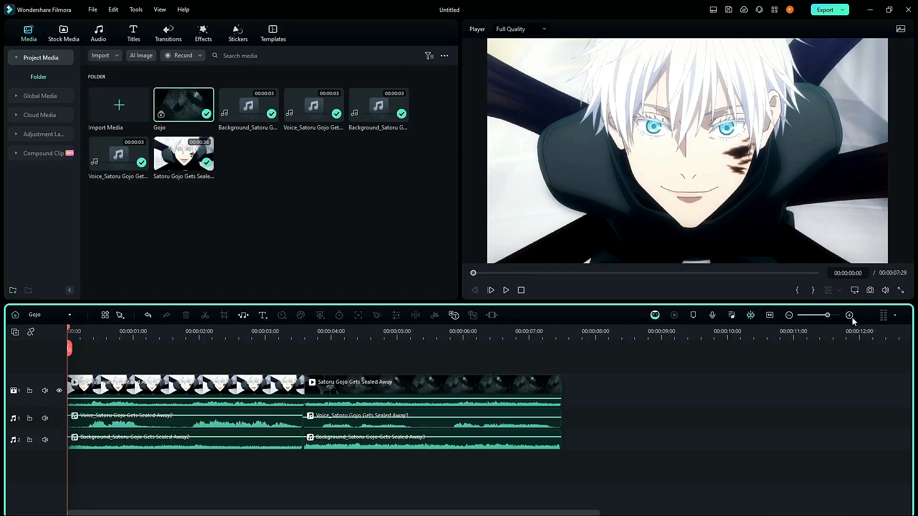
{"action": "left_click", "coordinate": [849, 316]}
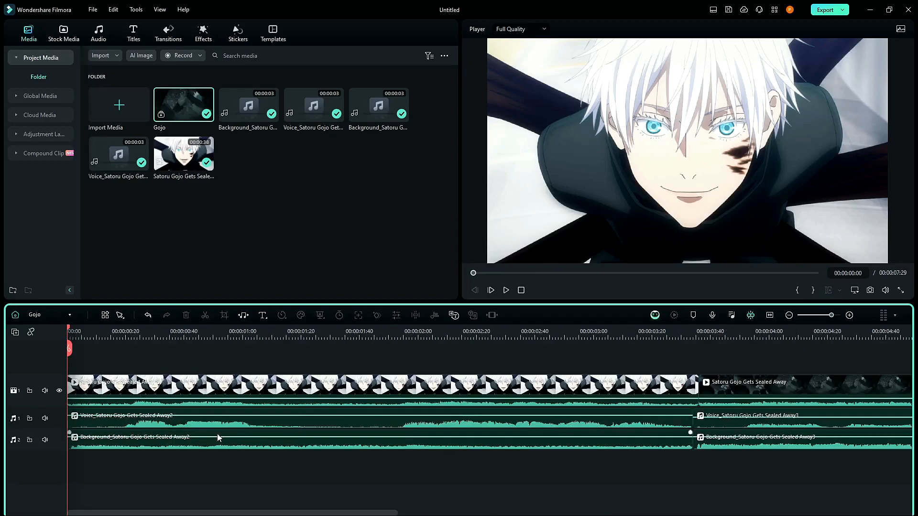
{"action": "left_click", "coordinate": [45, 440]}
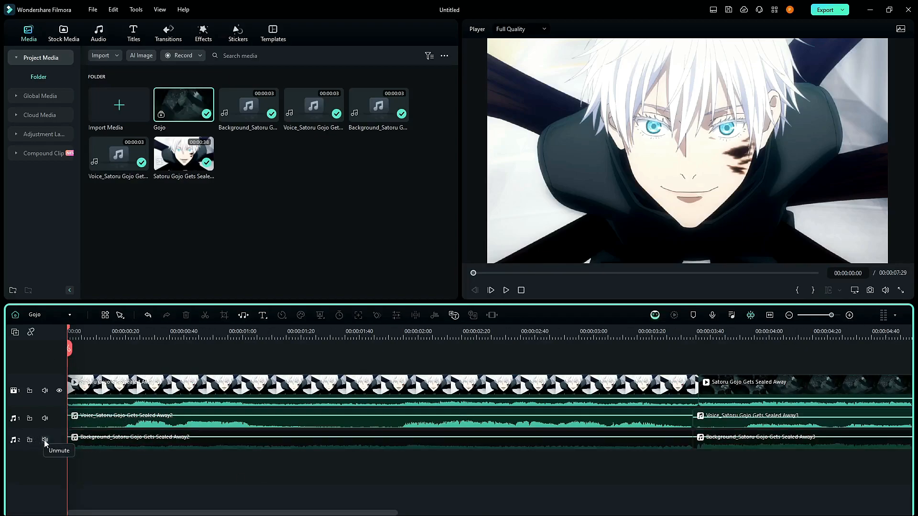
Step: Add the Focus Color, Vignette Radius and VCR Distortion effects on separate tracks above the video, starting at 00:00
{"action": "left_click", "coordinate": [202, 33]}
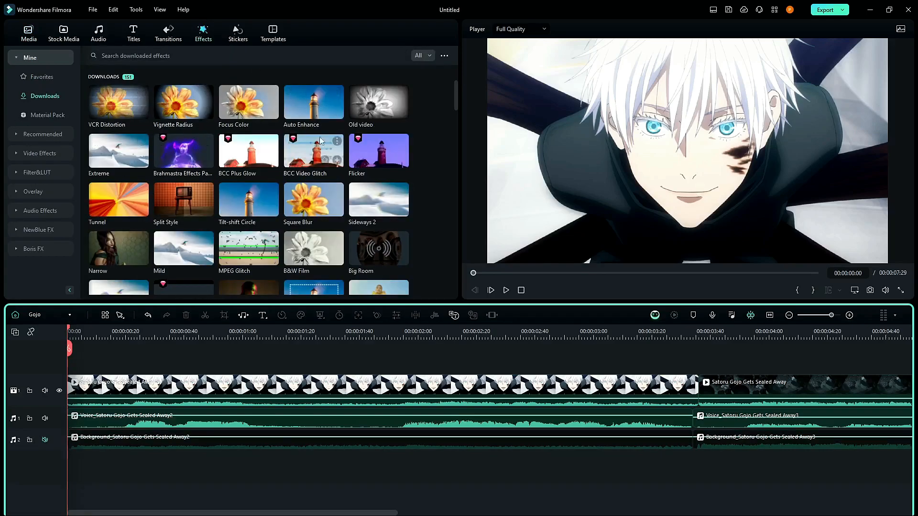
{"action": "left_click_drag", "start_coordinate": [258, 115], "coordinate": [74, 377]}
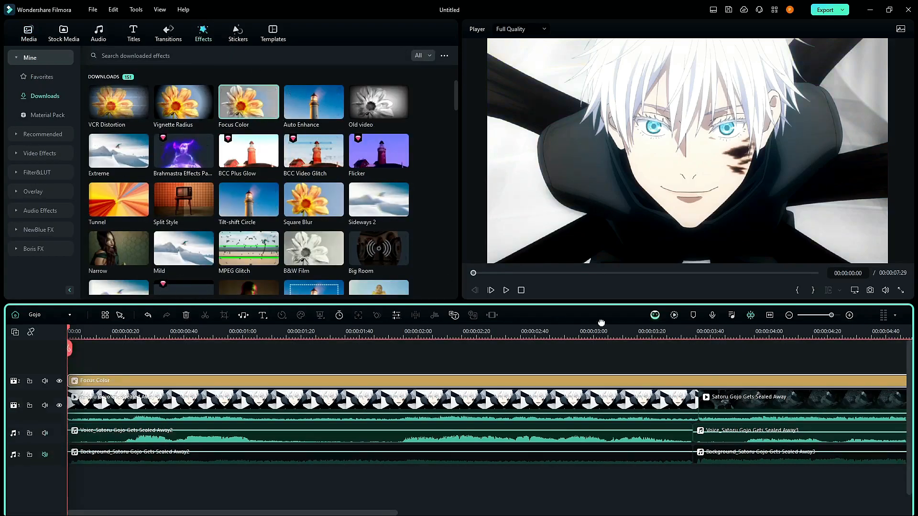
{"action": "left_click", "coordinate": [789, 315]}
{"action": "left_click_drag", "start_coordinate": [179, 106], "coordinate": [56, 365]}
{"action": "left_click_drag", "start_coordinate": [114, 103], "coordinate": [70, 369]}
Step: Delete the VCR Distortion effect and extend Focus Color and Vignette Radius to the end of the video clips
{"action": "left_click", "coordinate": [188, 412]}
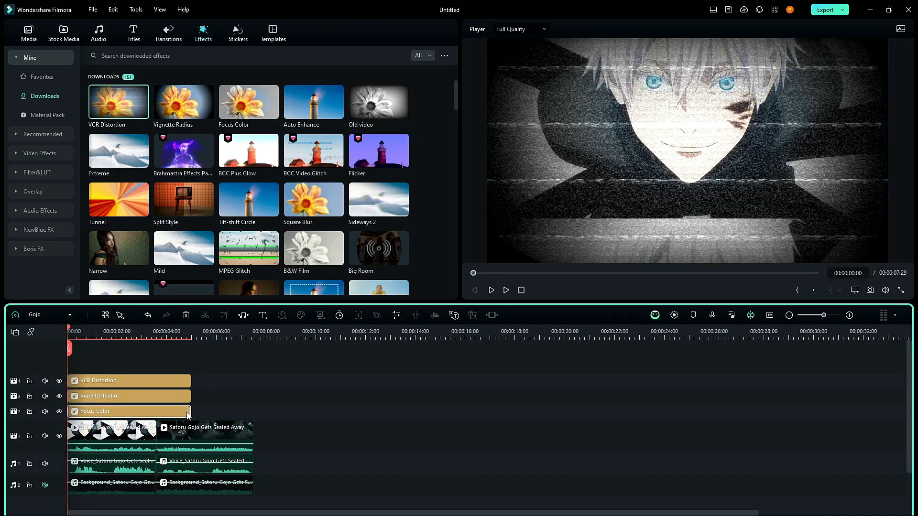
{"action": "left_click", "coordinate": [204, 411]}
{"action": "left_click_drag", "start_coordinate": [189, 411], "coordinate": [252, 411]}
{"action": "left_click", "coordinate": [181, 385]}
{"action": "key", "text": "Delete"}
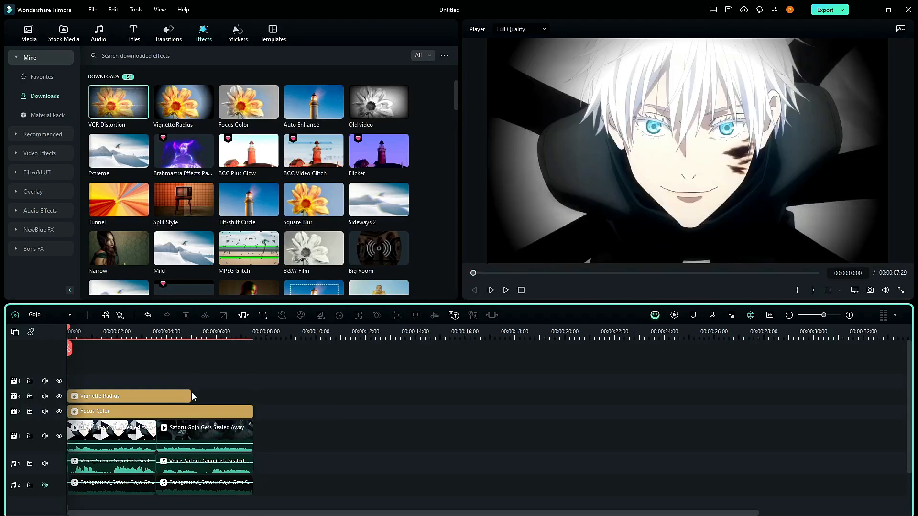
{"action": "left_click_drag", "start_coordinate": [189, 394], "coordinate": [253, 395]}
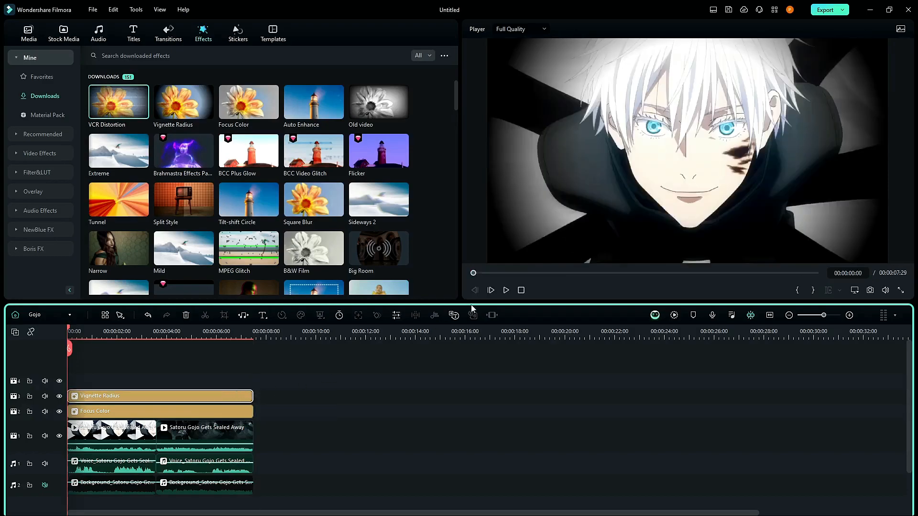
Step: Mute video track 1 inside the Gojo compound clip and play back the result
{"action": "left_click", "coordinate": [521, 290]}
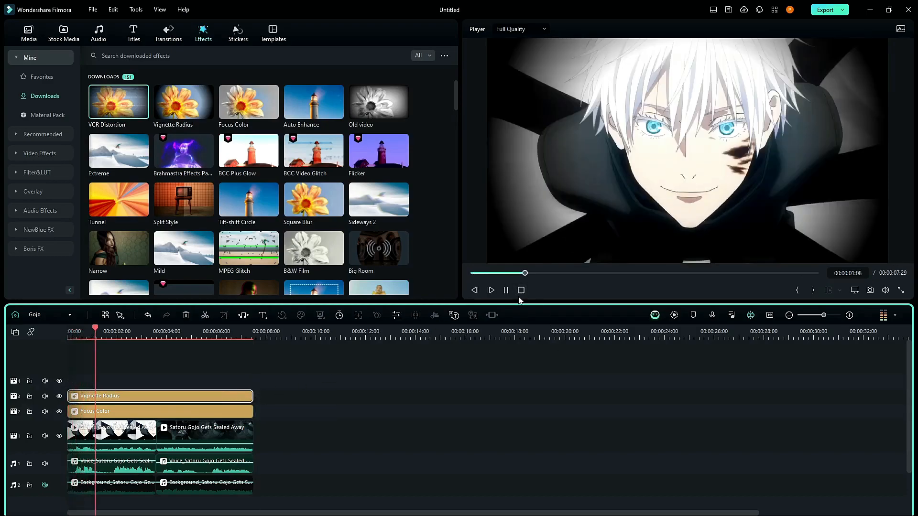
{"action": "left_click", "coordinate": [44, 436]}
{"action": "key", "text": "space"}
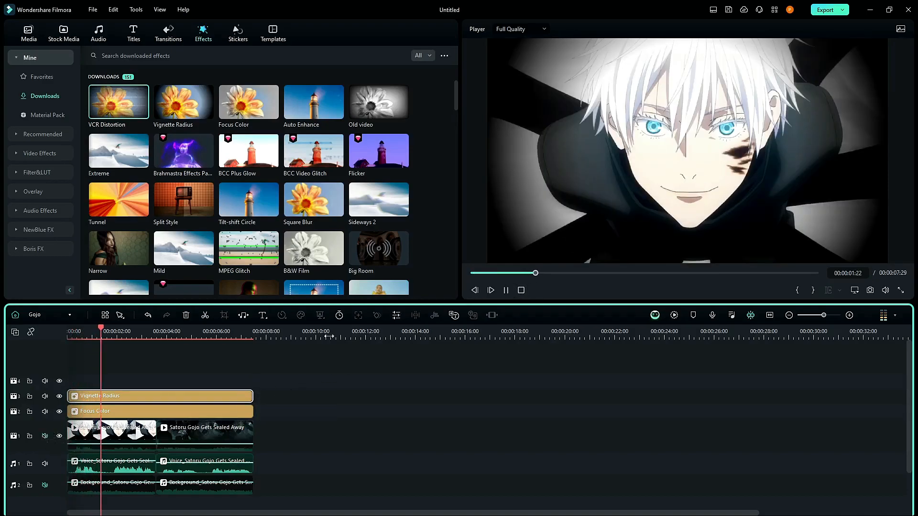
{"action": "left_click", "coordinate": [521, 290]}
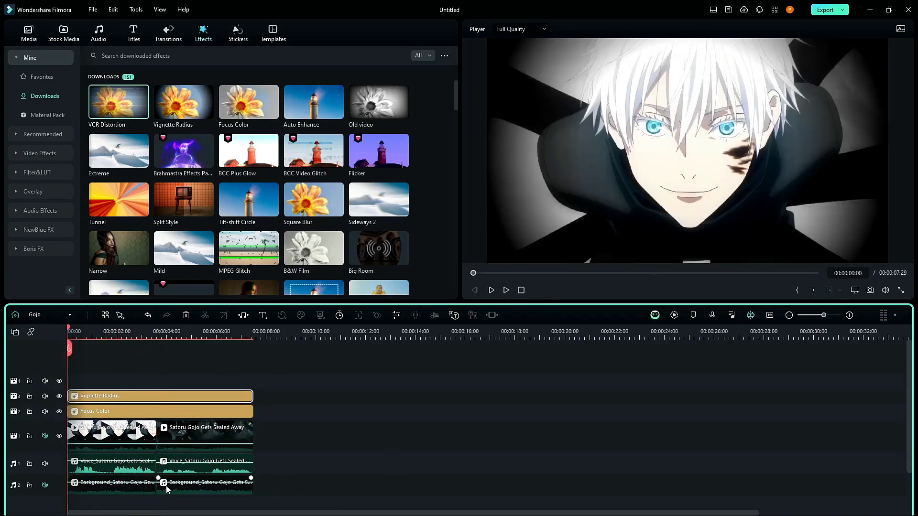
Step: Fade out the first video clip with opacity keyframes of 100 at 00:00:02:50 and 0 at 00:00:03:36
{"action": "left_click", "coordinate": [849, 316]}
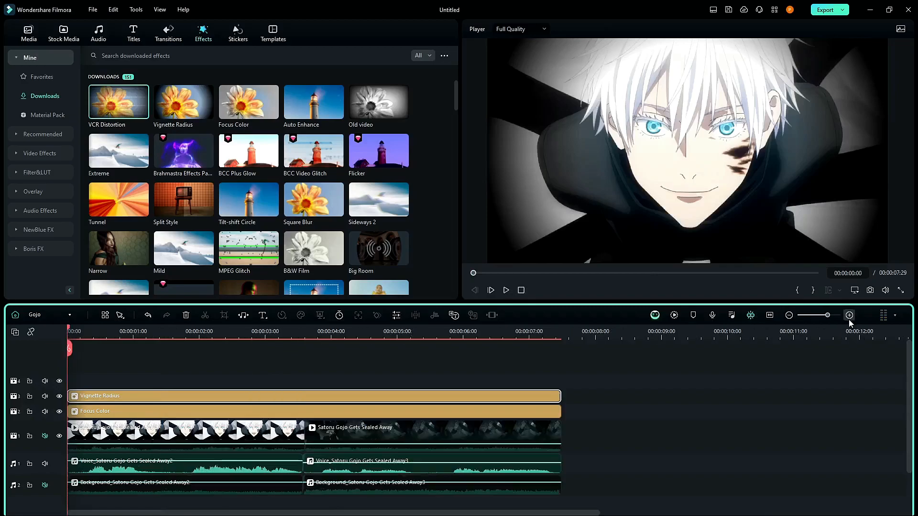
{"action": "left_click", "coordinate": [849, 316]}
{"action": "left_click", "coordinate": [607, 334]}
{"action": "left_click_drag", "start_coordinate": [607, 334], "coordinate": [566, 329]}
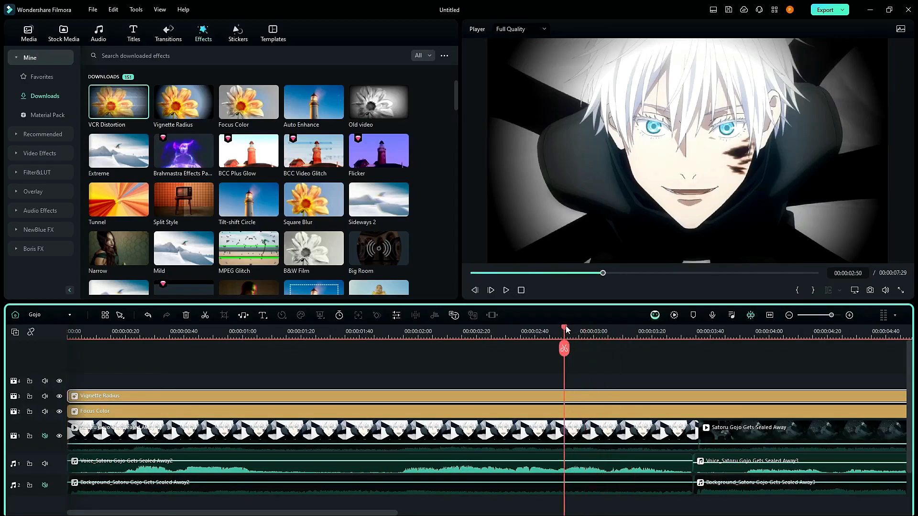
{"action": "double_click", "coordinate": [591, 438]}
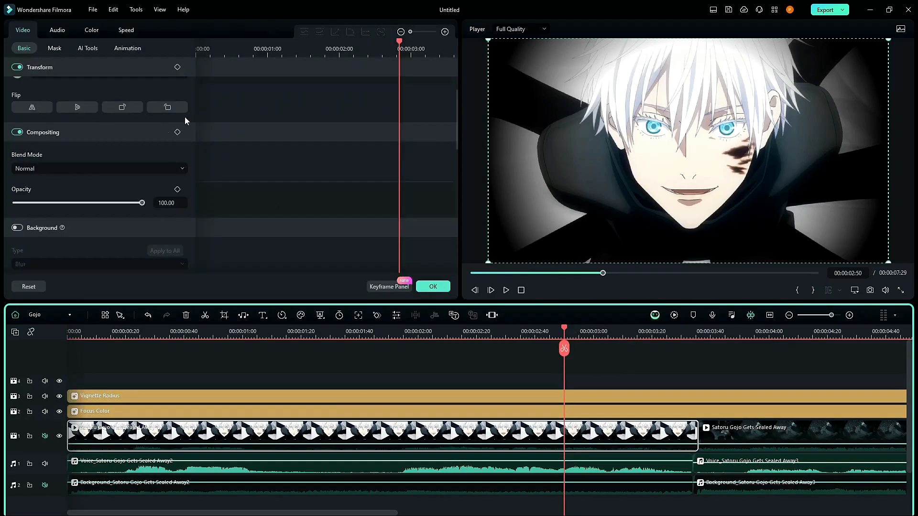
{"action": "left_click", "coordinate": [177, 189]}
{"action": "left_click_drag", "start_coordinate": [563, 335], "coordinate": [698, 329]}
{"action": "double_click", "coordinate": [174, 203]}
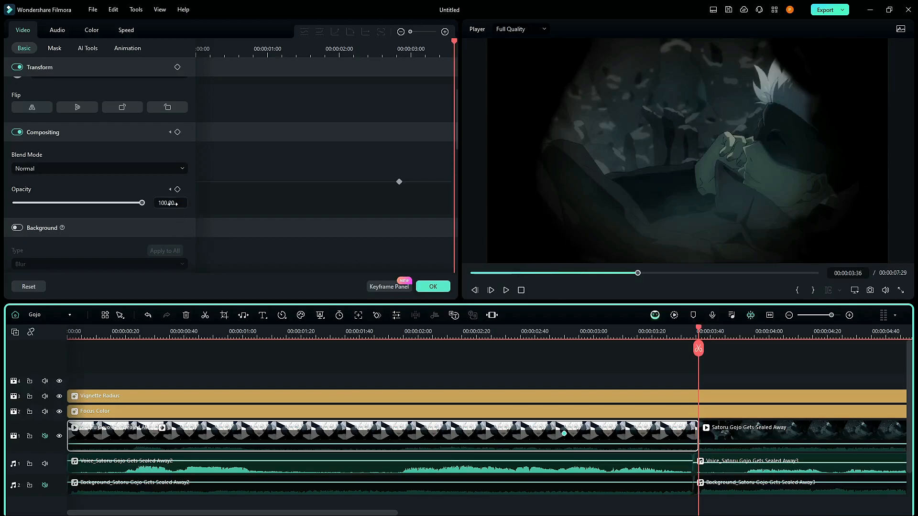
{"action": "type", "text": "0"}
{"action": "left_click", "coordinate": [571, 386]}
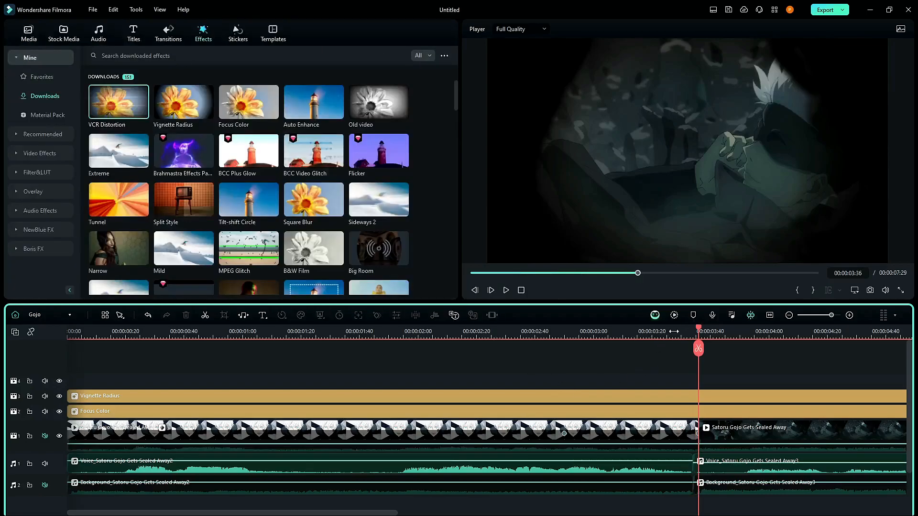
Step: Fade in the second video clip with opacity keyframes of 0 at 00:00:03:36 and 100 at 00:00:04:12
{"action": "left_click", "coordinate": [701, 329]}
{"action": "left_click_drag", "start_coordinate": [702, 330], "coordinate": [698, 331]}
{"action": "left_click", "coordinate": [712, 432]}
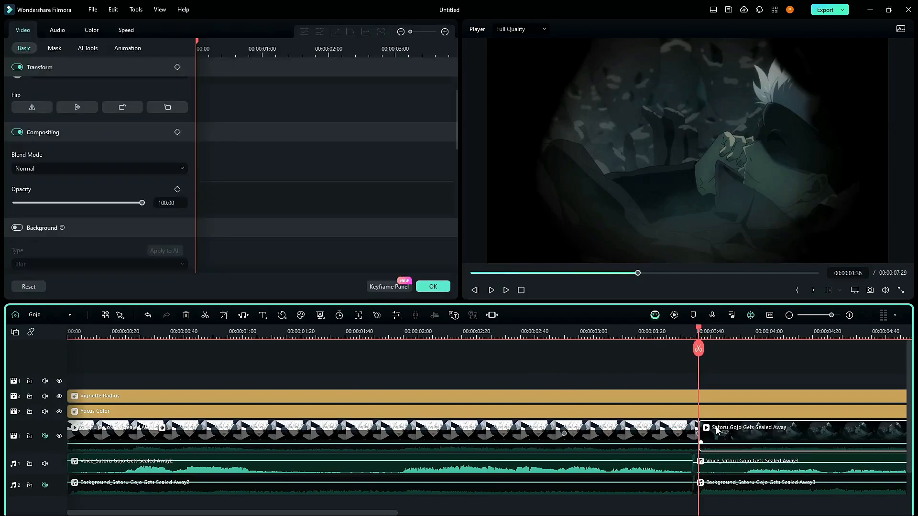
{"action": "left_click", "coordinate": [178, 190]}
{"action": "left_click", "coordinate": [176, 199]}
{"action": "type", "text": "0"}
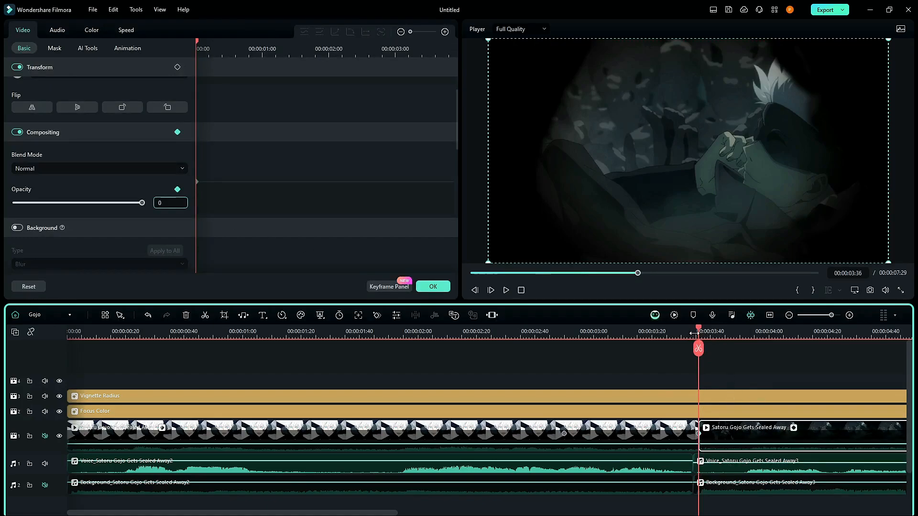
{"action": "left_click_drag", "start_coordinate": [695, 326], "coordinate": [804, 333]}
{"action": "left_click", "coordinate": [170, 205]}
{"action": "type", "text": "100"}
{"action": "key", "text": "Return"}
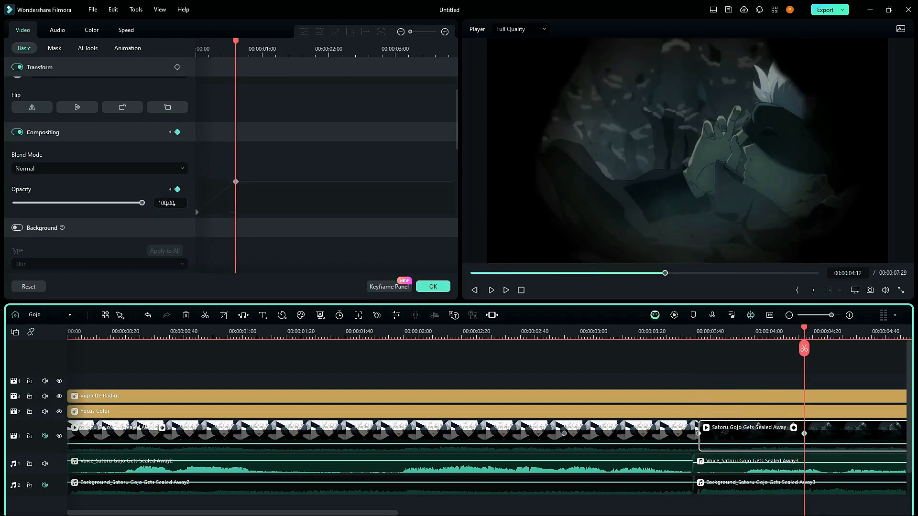
Step: Play back the fade between the two clips in the Gojo timeline
{"action": "left_click", "coordinate": [521, 290]}
{"action": "left_click", "coordinate": [609, 335]}
{"action": "key", "text": "space"}
{"action": "left_click", "coordinate": [789, 316]}
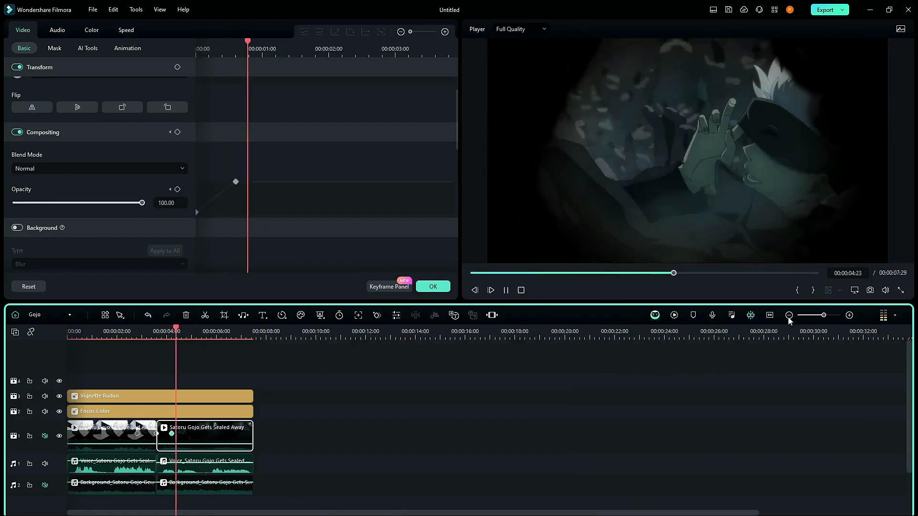
{"action": "left_click", "coordinate": [520, 290]}
Step: Return to the main timeline, unmute video track 1 and play back the compound clip with sound
{"action": "left_click", "coordinate": [48, 314]}
{"action": "left_click", "coordinate": [47, 330]}
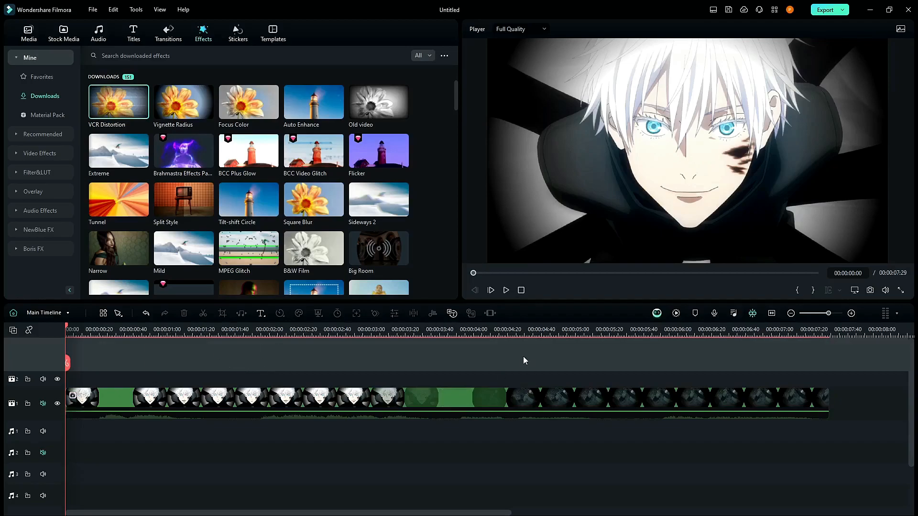
{"action": "key", "text": "space"}
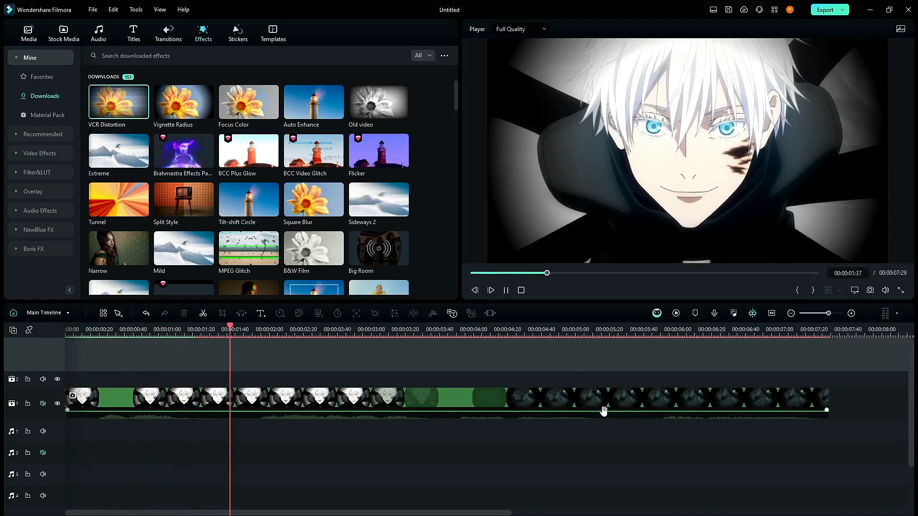
{"action": "key", "text": "space"}
{"action": "left_click", "coordinate": [43, 404]}
{"action": "key", "text": "space"}
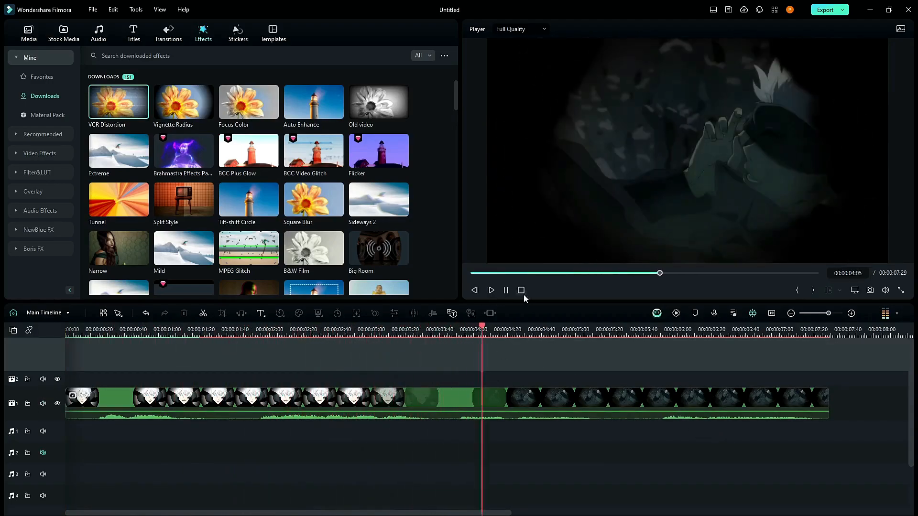
{"action": "left_click", "coordinate": [520, 293]}
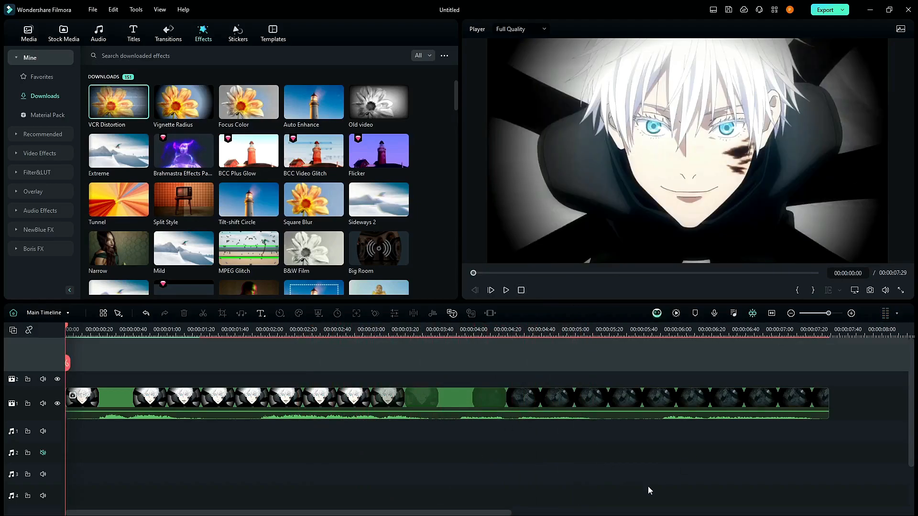
Step: In the Gojo timeline, combine all effects, video and audio clips into a nested compound clip named Gojo 2
{"action": "left_click", "coordinate": [67, 313]}
{"action": "left_click", "coordinate": [72, 348]}
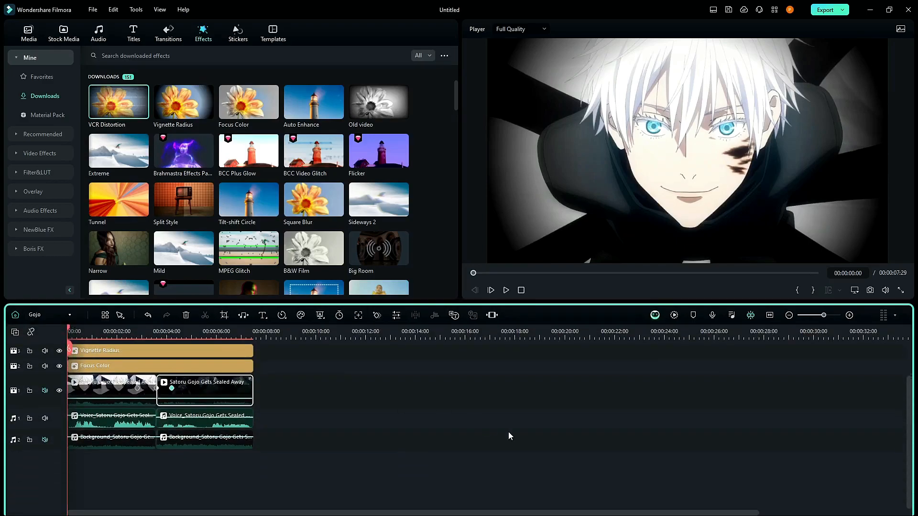
{"action": "scroll", "coordinate": [315, 453], "scroll_direction": "up", "scroll_amount": 2}
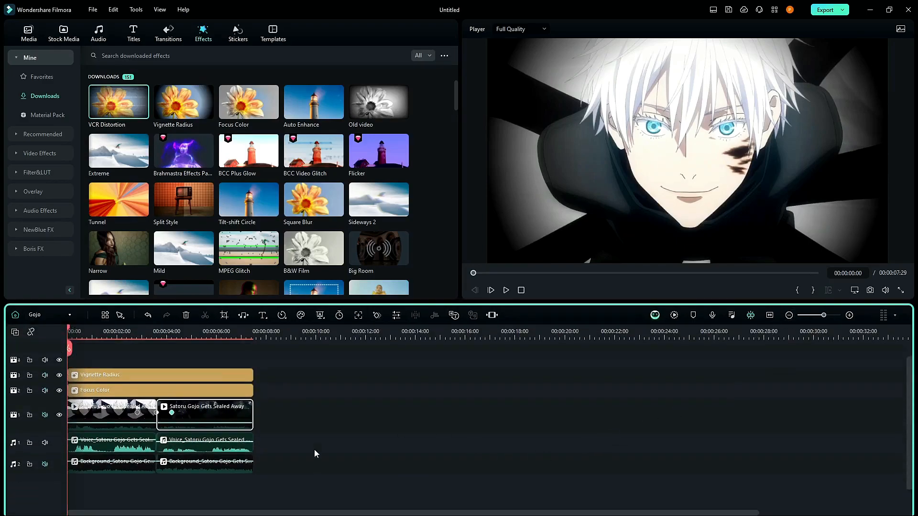
{"action": "scroll", "coordinate": [315, 454], "scroll_direction": "down", "scroll_amount": 1}
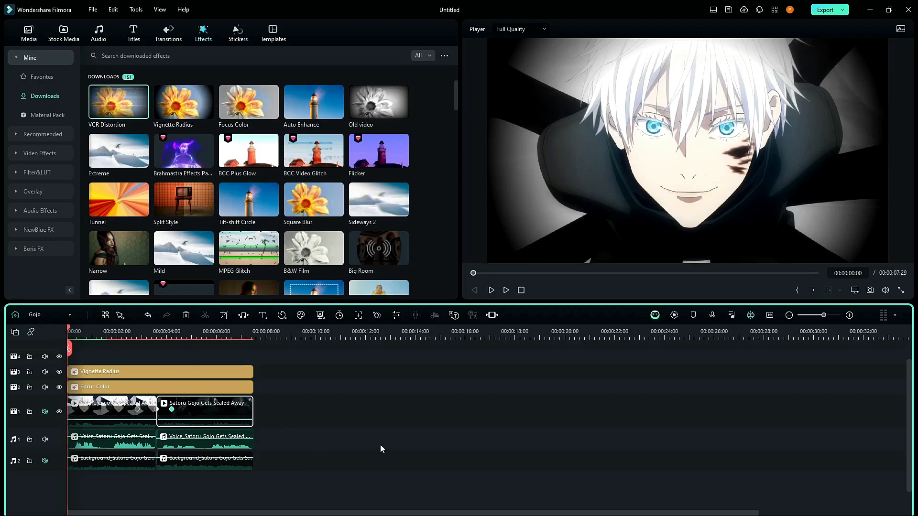
{"action": "left_click_drag", "start_coordinate": [296, 483], "coordinate": [147, 385]}
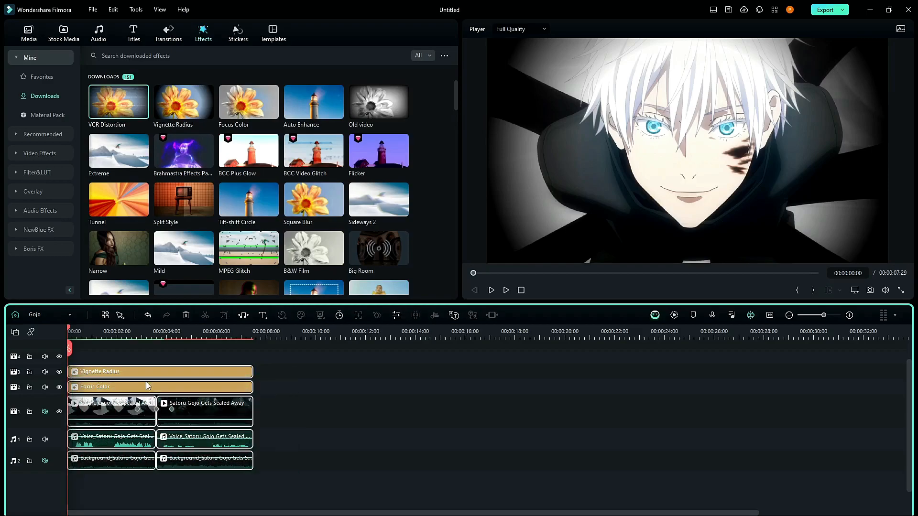
{"action": "right_click", "coordinate": [146, 377]}
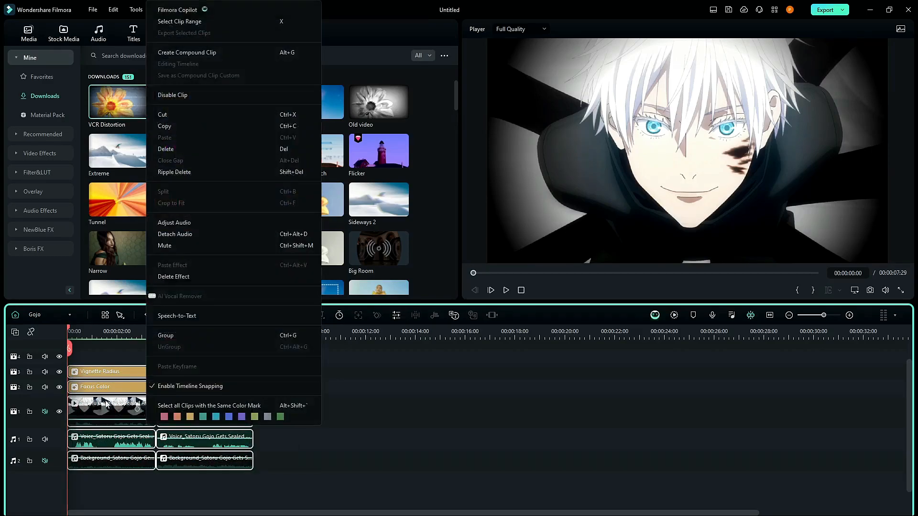
{"action": "left_click", "coordinate": [215, 52]}
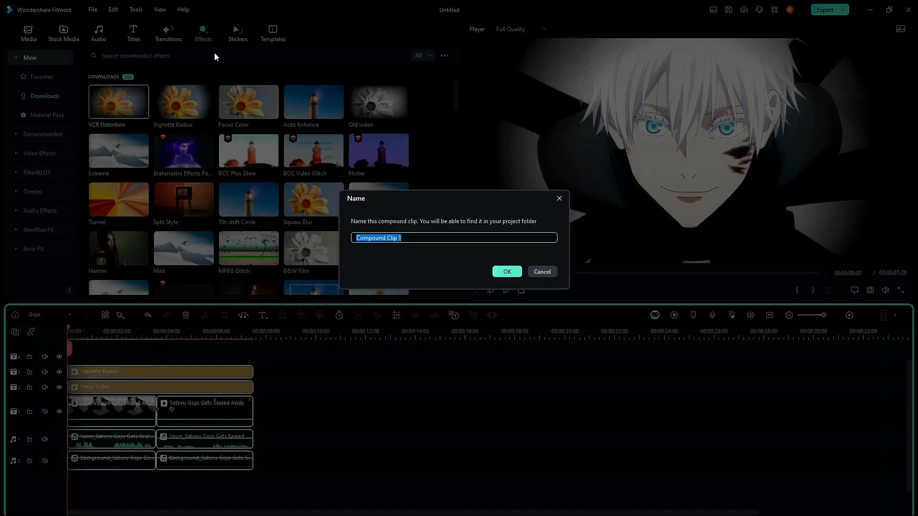
{"action": "key", "text": "BackSpace"}
{"action": "left_click", "coordinate": [507, 272]}
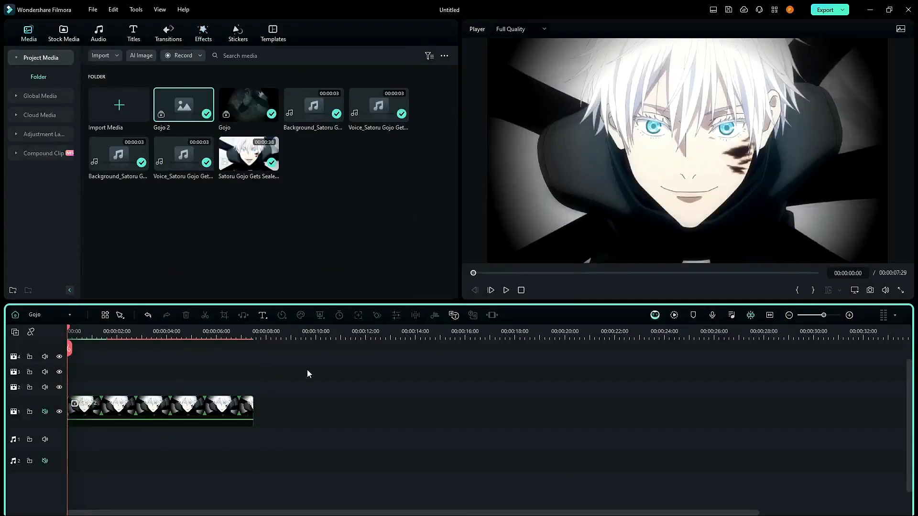
Step: Mute audio track 2 inside the Gojo 2 timeline and return to the main timeline
{"action": "left_click", "coordinate": [53, 319]}
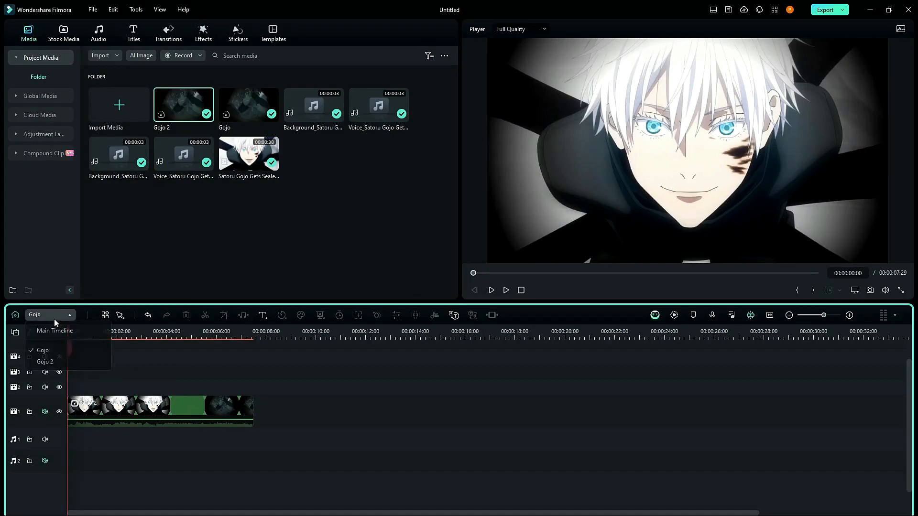
{"action": "left_click", "coordinate": [65, 366]}
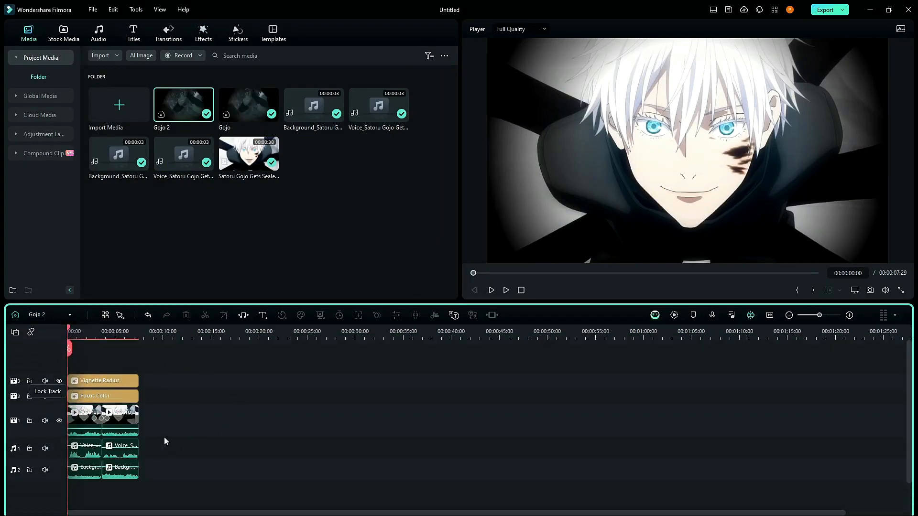
{"action": "left_click", "coordinate": [46, 469]}
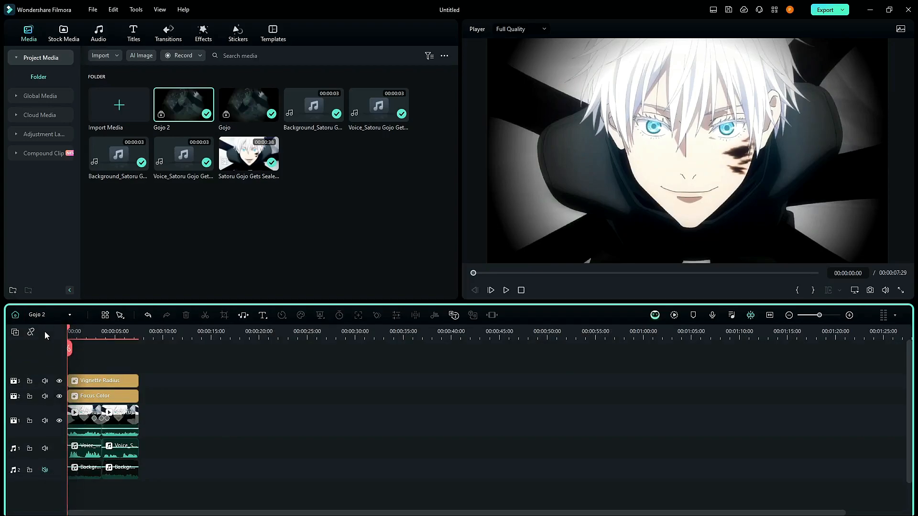
{"action": "left_click", "coordinate": [45, 314]}
{"action": "left_click", "coordinate": [65, 332]}
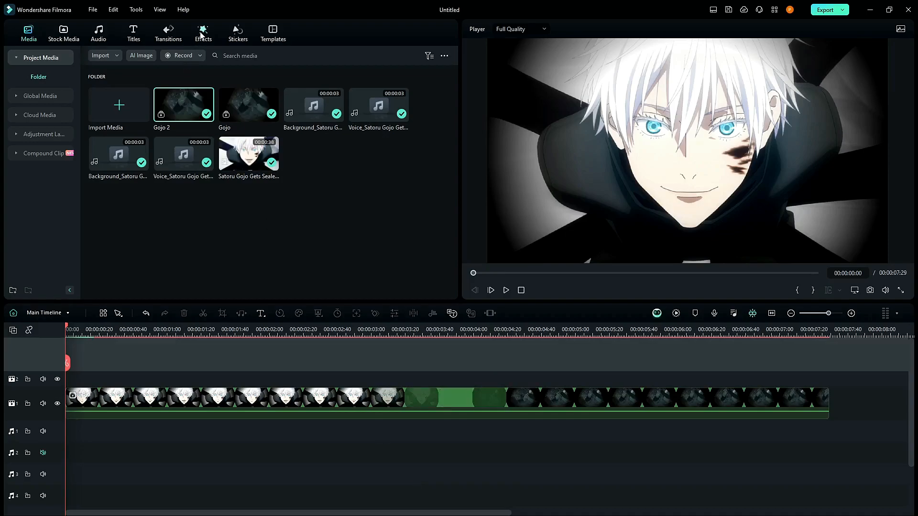
Step: Add the VCR Distortion effect on video track 2 at the start of the main timeline and check the Gojo timeline
{"action": "left_click", "coordinate": [201, 35]}
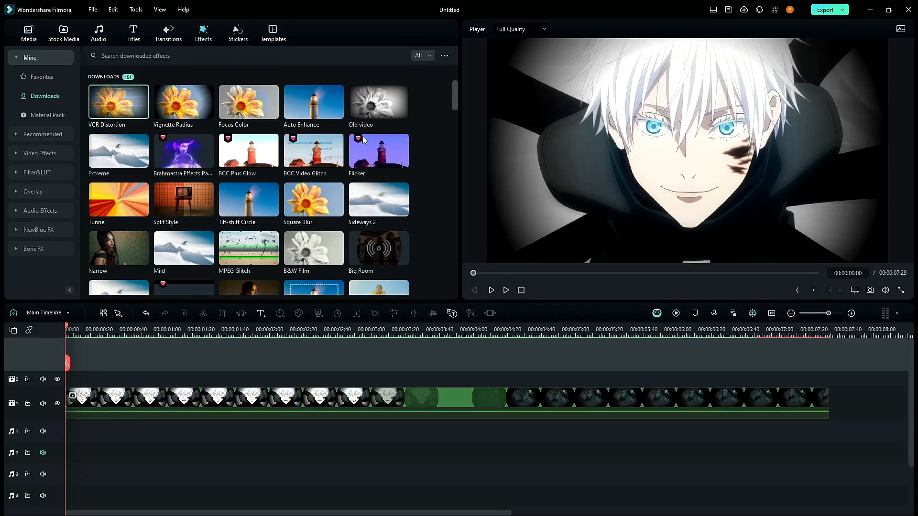
{"action": "left_click_drag", "start_coordinate": [129, 111], "coordinate": [79, 395]}
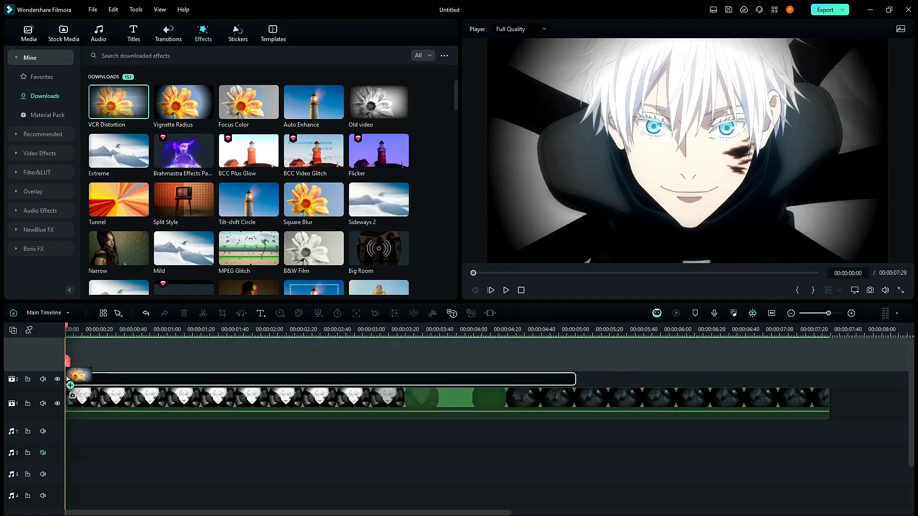
{"action": "left_click", "coordinate": [55, 314]}
{"action": "left_click", "coordinate": [56, 347]}
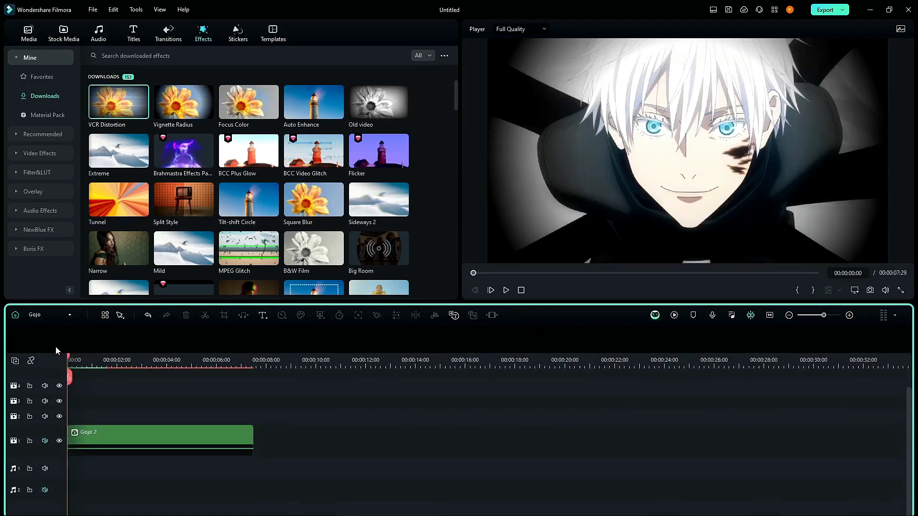
{"action": "left_click", "coordinate": [161, 336]}
{"action": "left_click_drag", "start_coordinate": [162, 336], "coordinate": [67, 336]}
{"action": "left_click", "coordinate": [48, 314]}
{"action": "left_click", "coordinate": [54, 328]}
{"action": "left_click", "coordinate": [58, 316]}
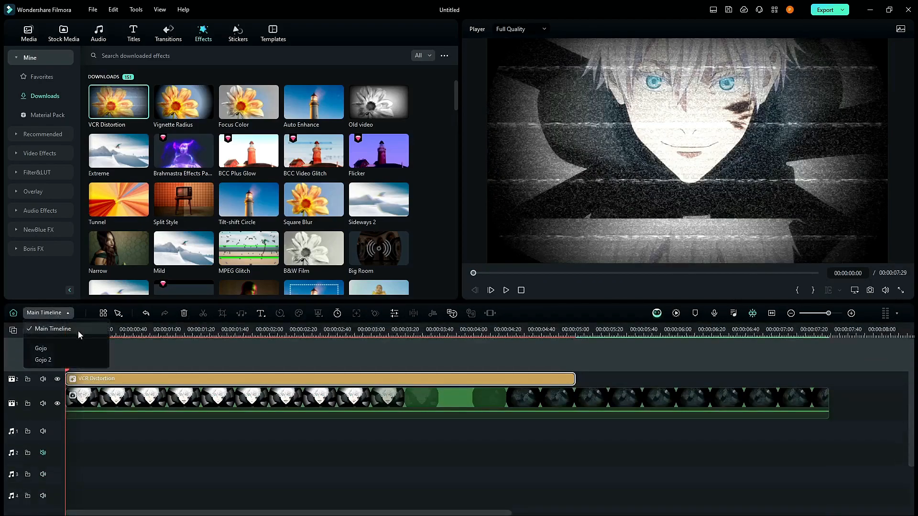
Step: Check the Gojo 2 timeline, then delete the VCR Distortion effect from the main timeline
{"action": "left_click", "coordinate": [64, 360]}
{"action": "mouse_move", "coordinate": [70, 333]}
{"action": "left_mouse_down"}
{"action": "mouse_move", "coordinate": [115, 337]}
{"action": "mouse_move", "coordinate": [78, 335]}
{"action": "left_mouse_up"}
{"action": "left_click", "coordinate": [43, 315]}
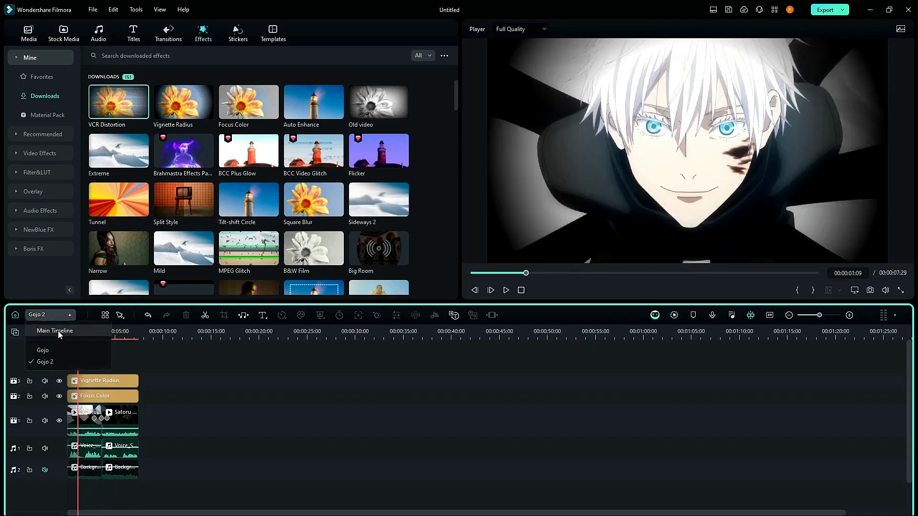
{"action": "left_click", "coordinate": [58, 331]}
{"action": "key", "text": "Delete"}
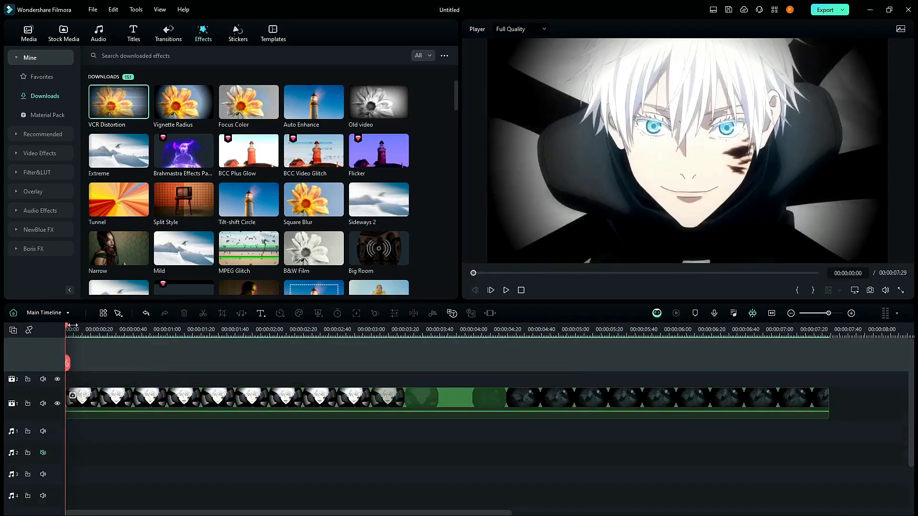
Step: Add the VCR Distortion effect on video track 4 of the Gojo 2 timeline, starting at 00:00, and extend it towards the clips' end
{"action": "left_click", "coordinate": [65, 316]}
{"action": "left_click", "coordinate": [58, 360]}
{"action": "left_click_drag", "start_coordinate": [128, 109], "coordinate": [109, 380]}
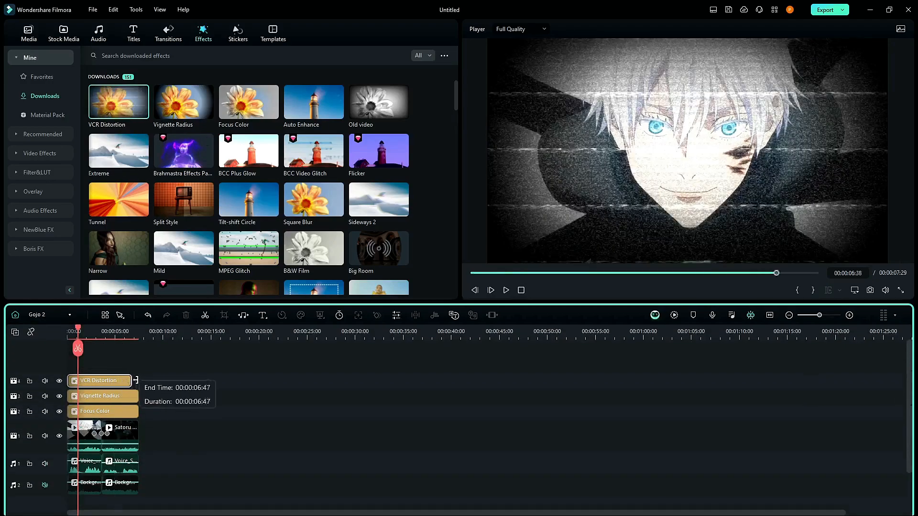
Step: Check the Gojo timeline, then return to the main timeline and scrub through the compound clip to preview the distortion
{"action": "left_click", "coordinate": [61, 316]}
{"action": "left_click", "coordinate": [62, 349]}
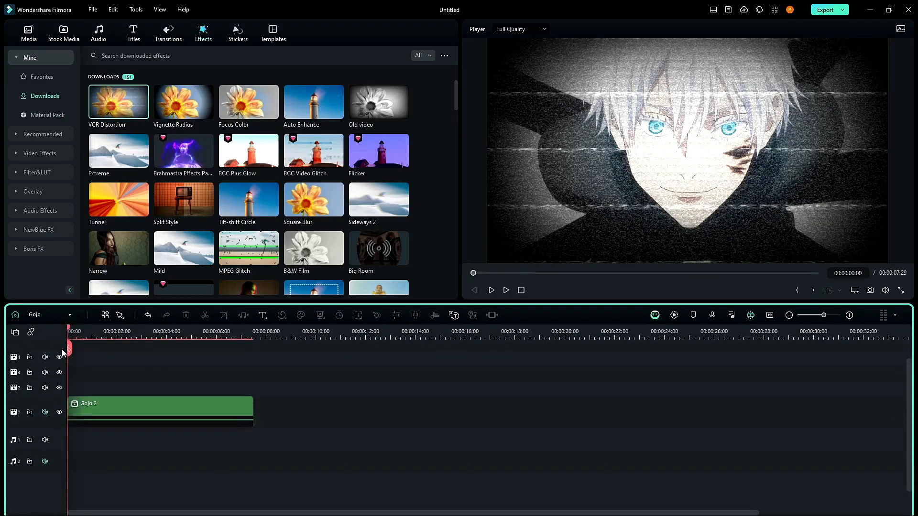
{"action": "left_click", "coordinate": [64, 328]}
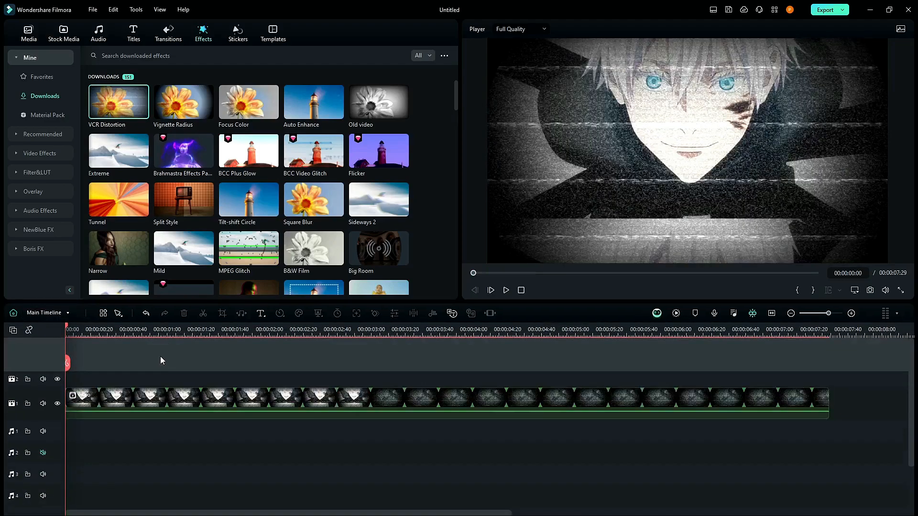
{"action": "left_click_drag", "start_coordinate": [114, 331], "coordinate": [592, 351]}
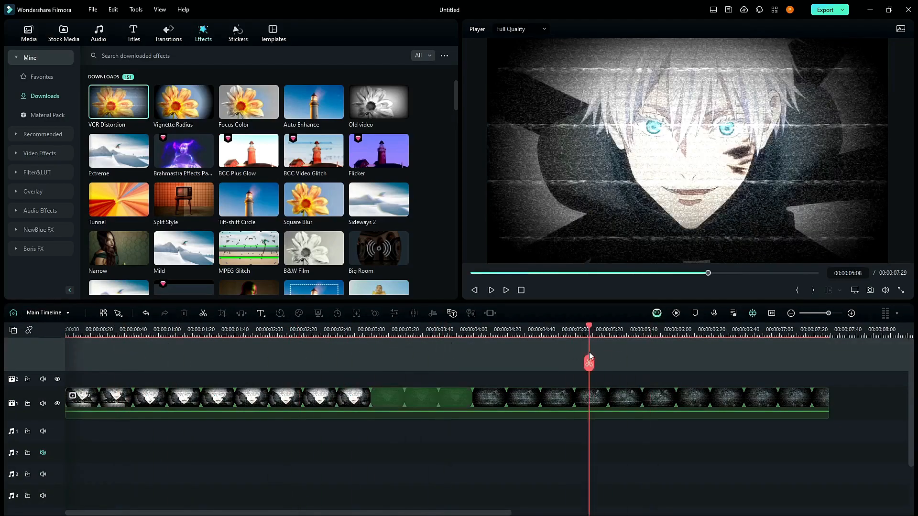